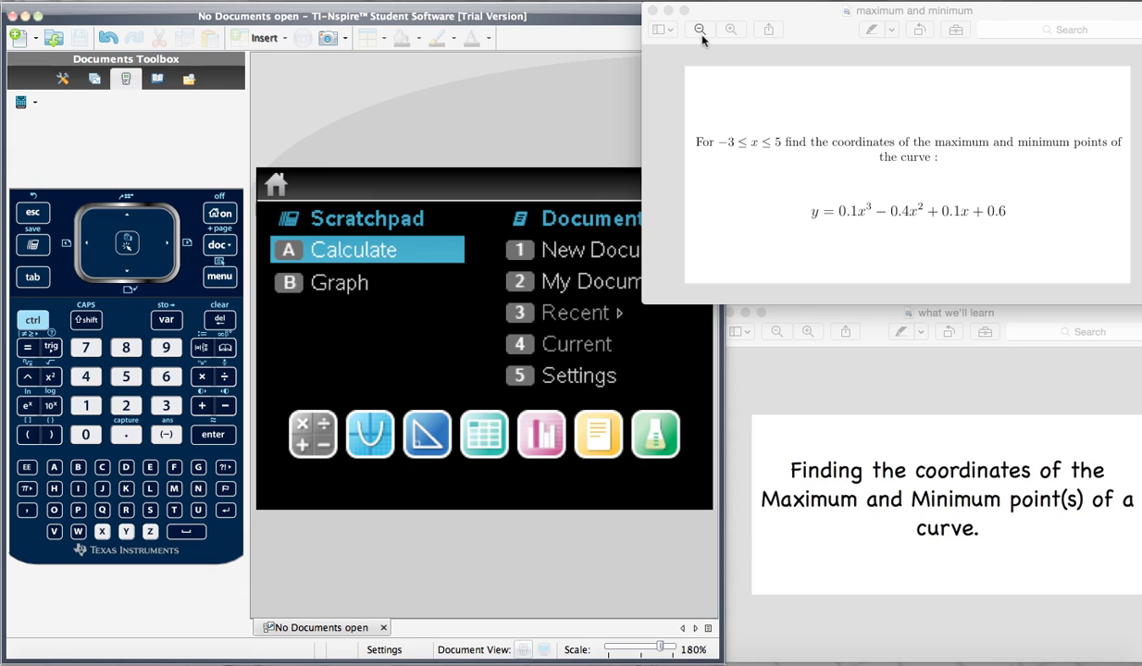
Step: Drag the Preview problem sheet rightward to uncover the calculator, then activate the TI-Nspire window
click(788, 18)
drag(790, 18, 755, 16)
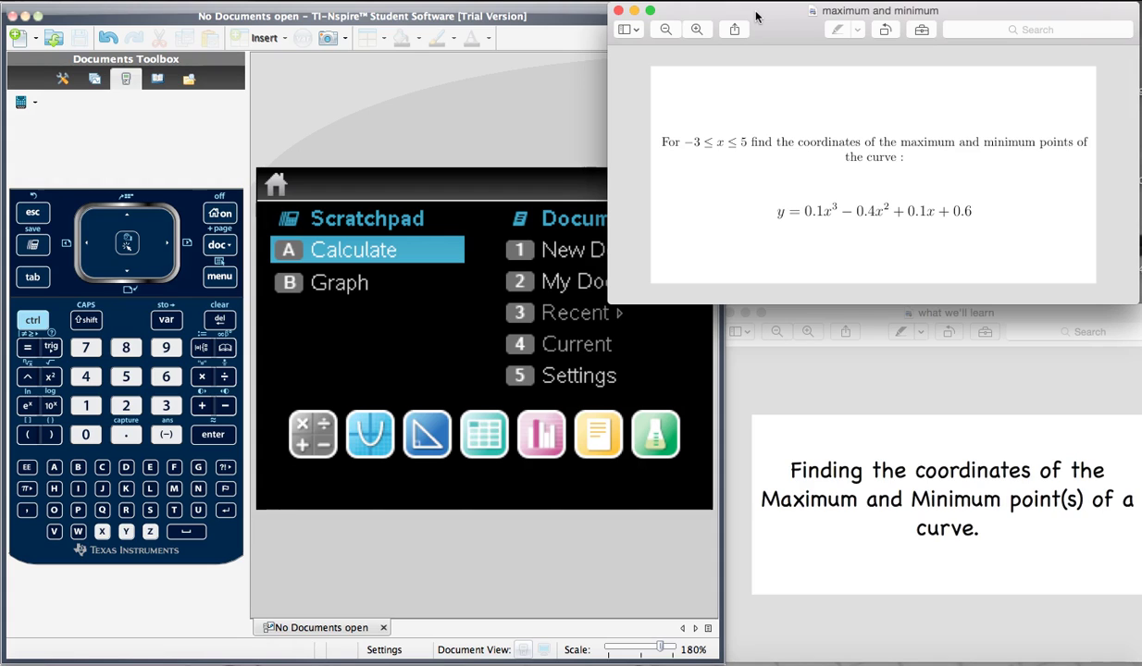
drag(757, 16, 849, 3)
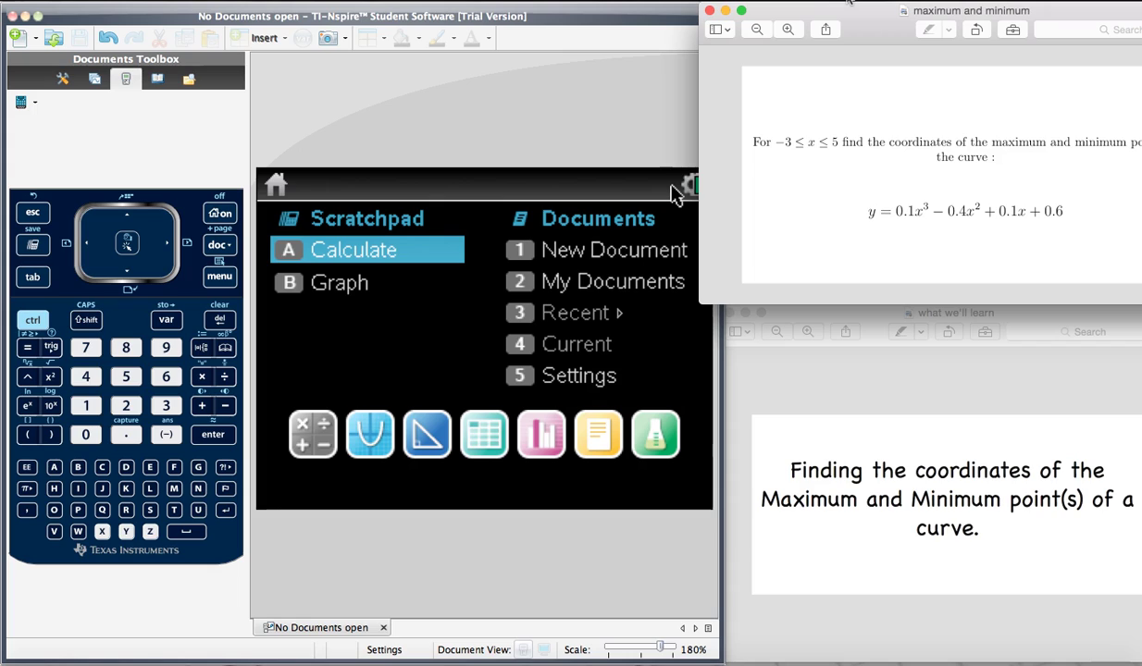
click(598, 17)
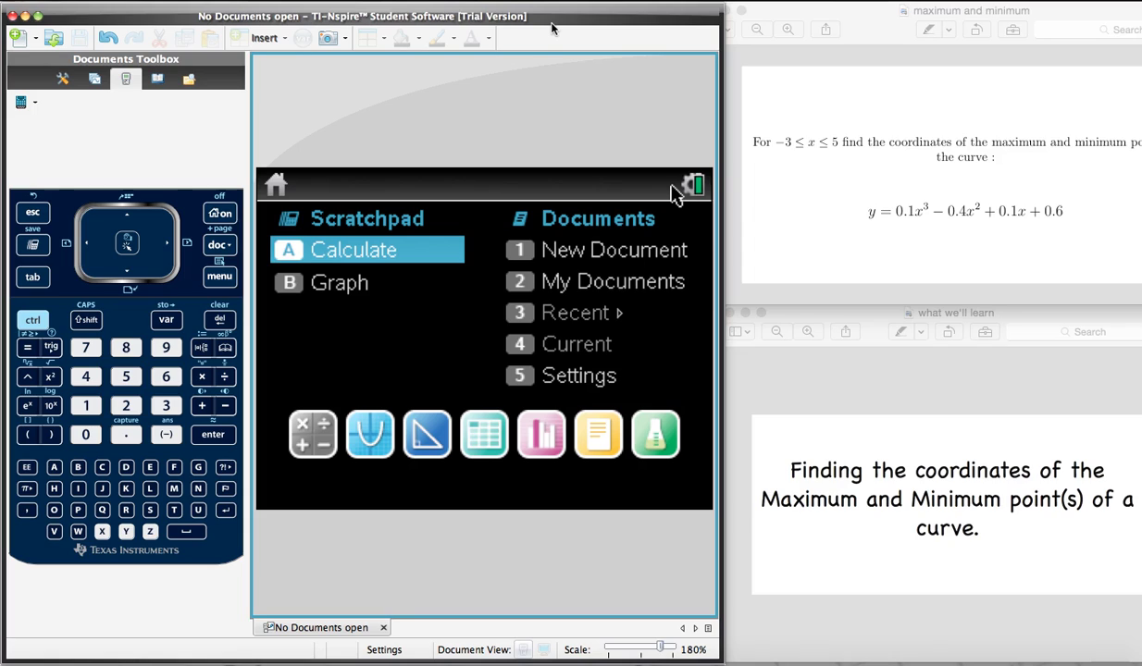
Step: Create a new document from the home screen and add a Graphs page (2: Add Graphs)
key(Right)
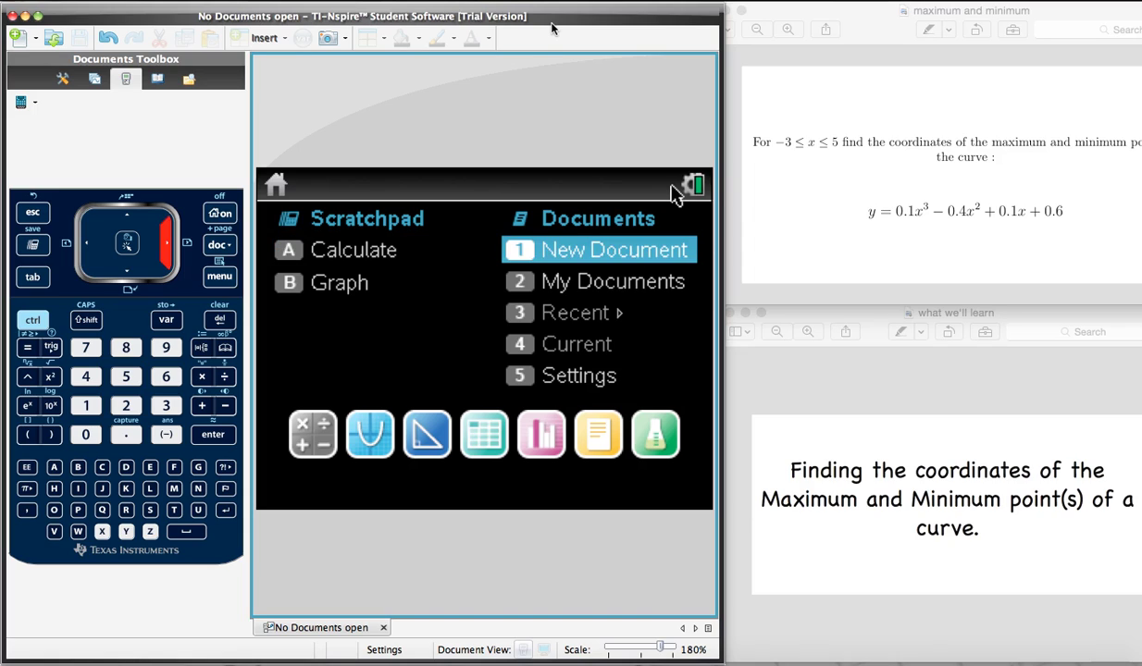
key(Left)
key(Right)
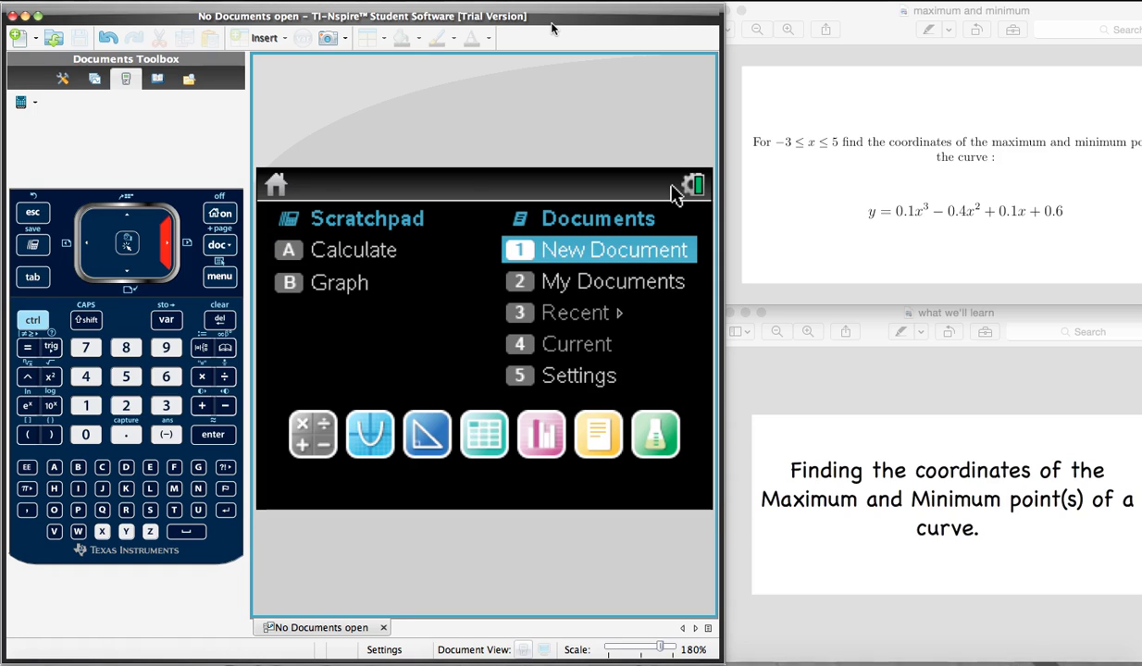
key(Return)
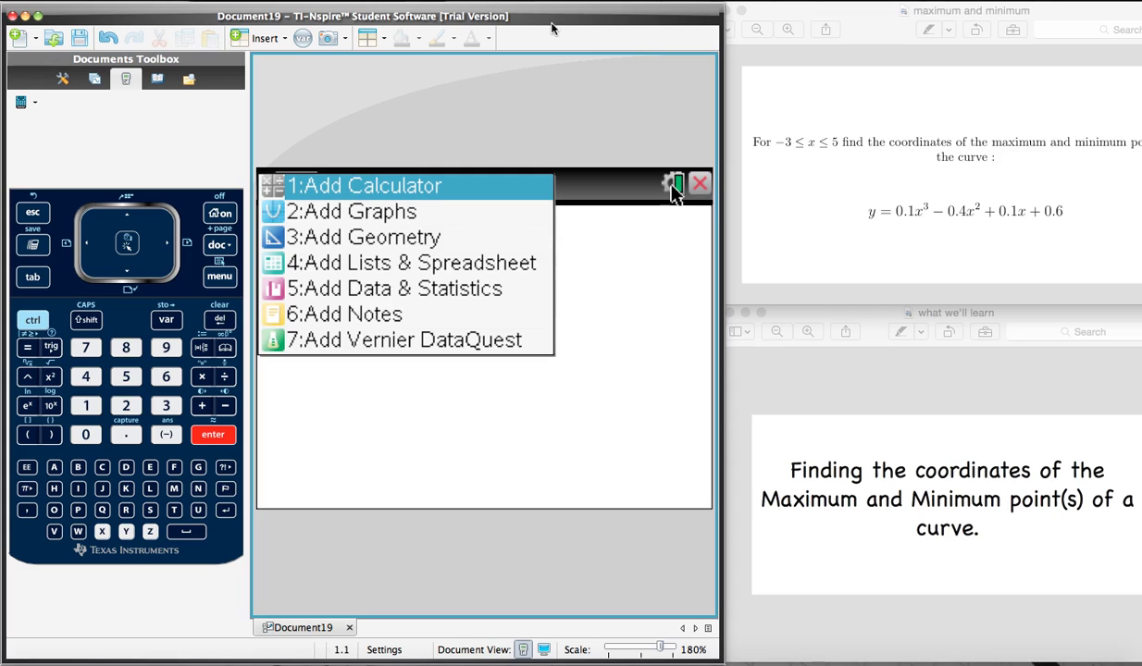
key(Down)
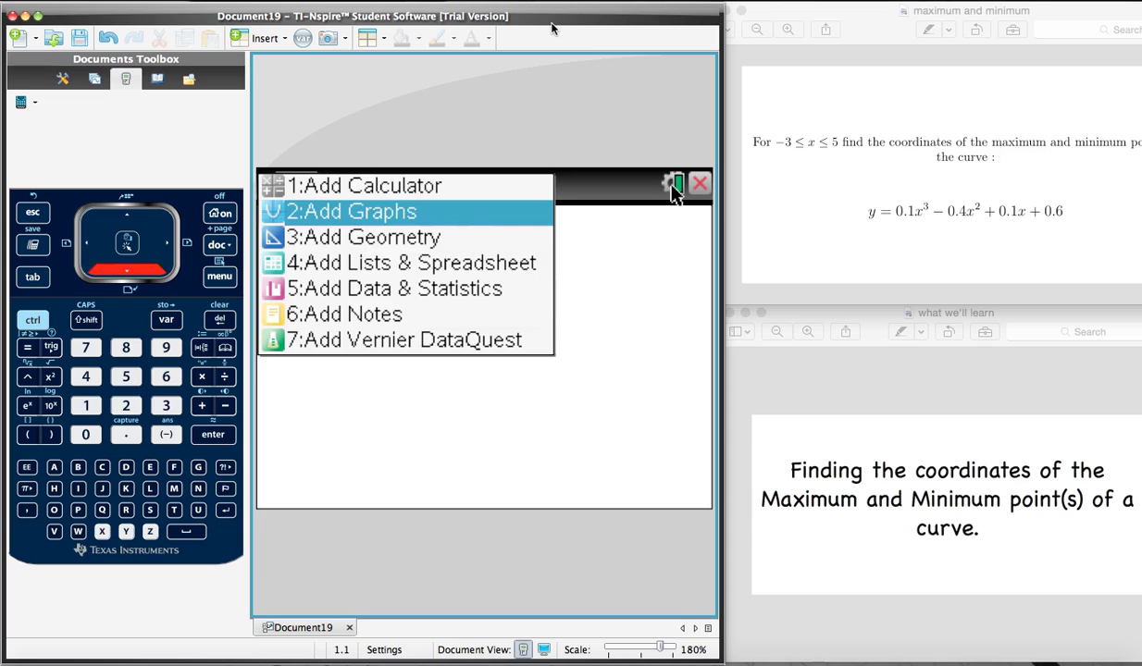
key(Return)
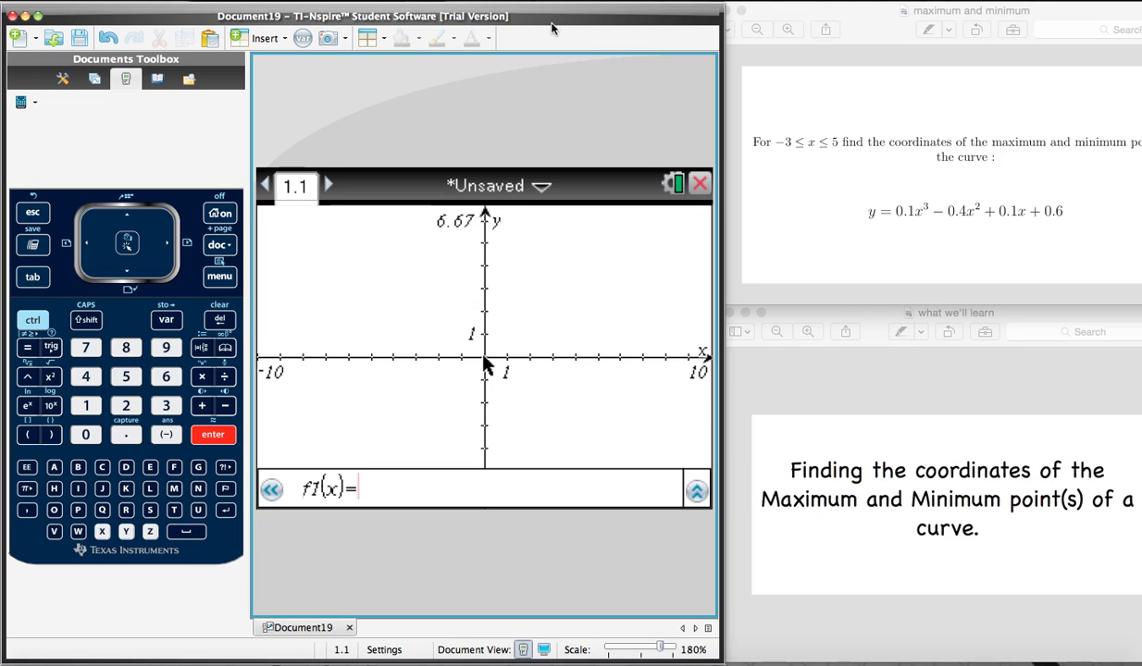
Step: Enter f1(x)=0.1x^3−0.4x^2+0.1x+0.6 and plot the cubic
text(0.1x)
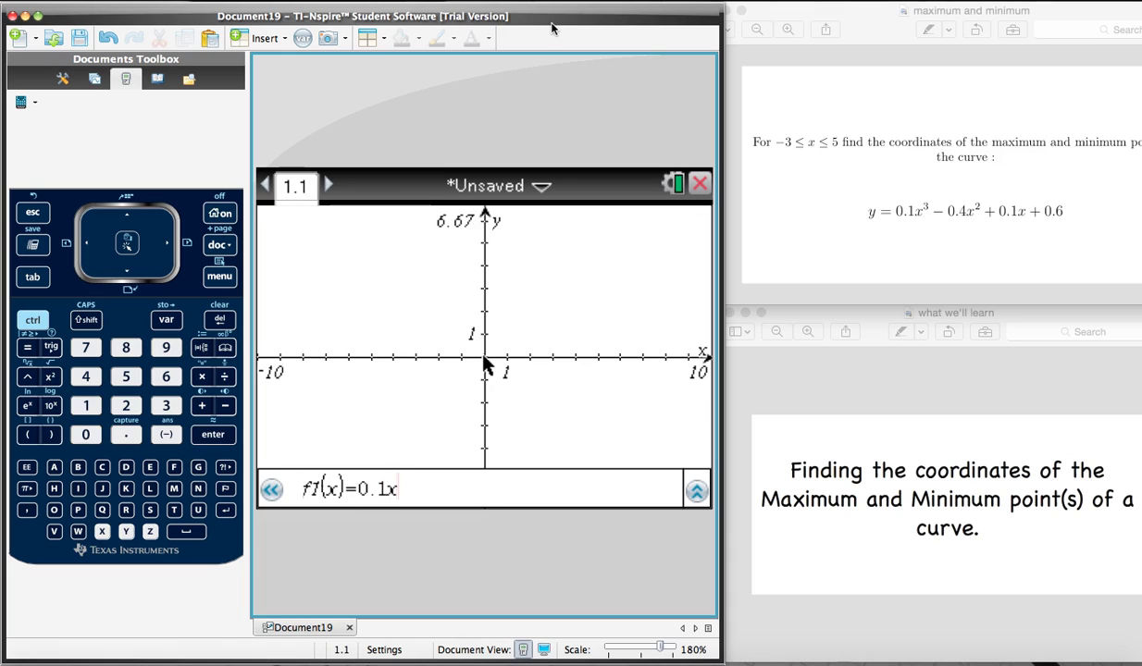
text(^3)
key(Right)
text(-0.4x^2)
key(Right)
text(+0.1x+0.6)
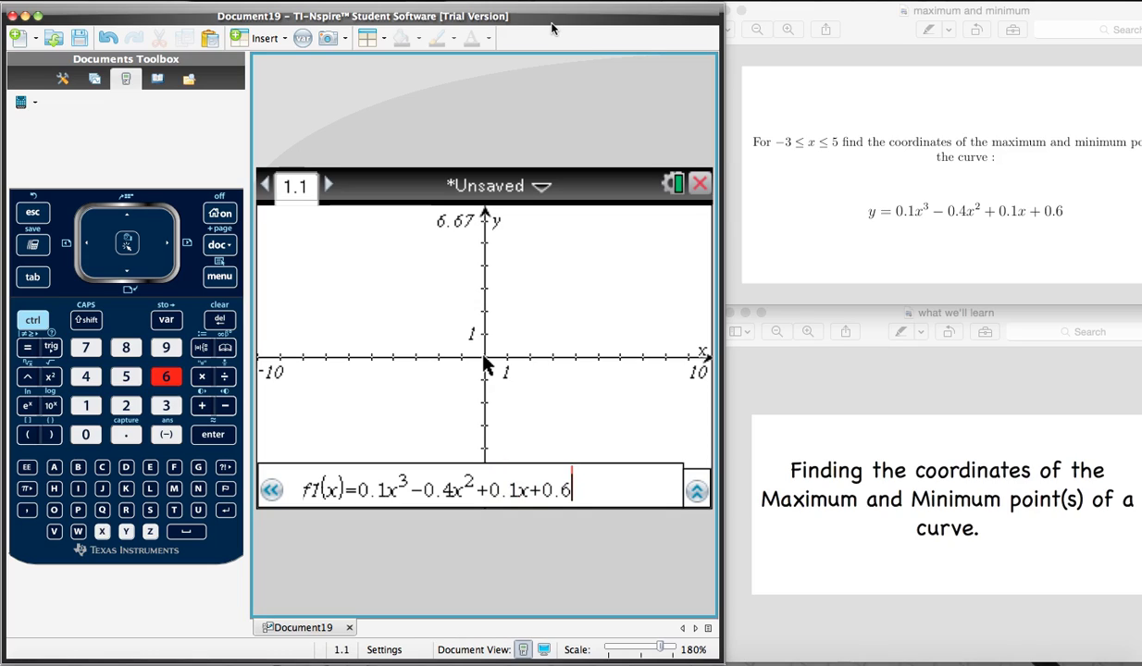
key(Return)
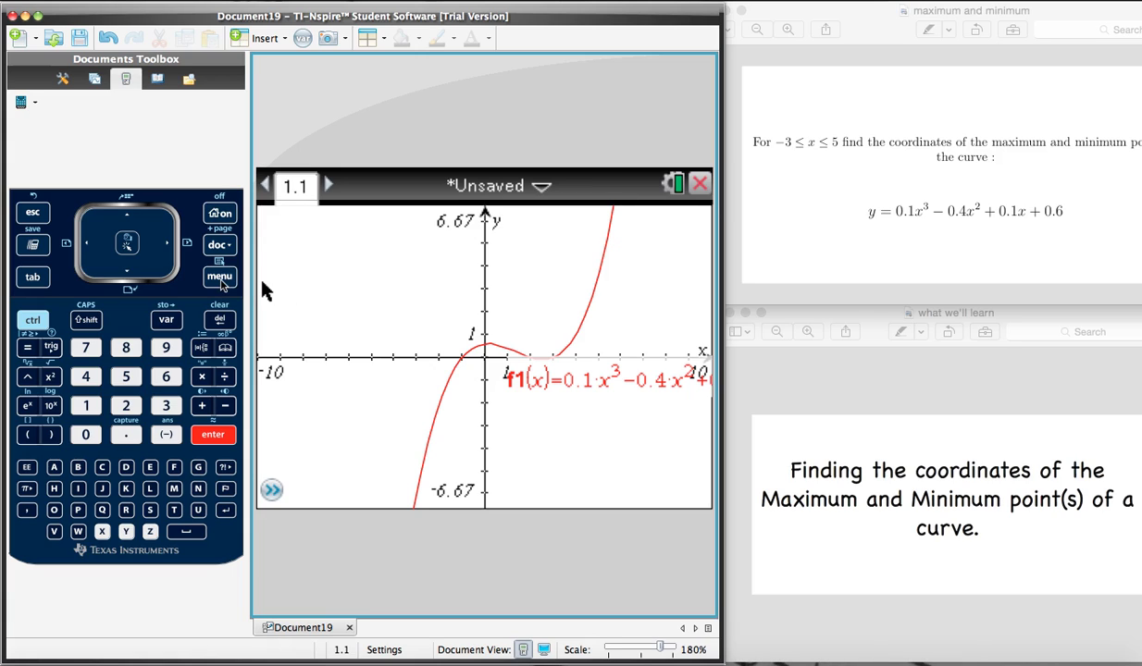
Step: Open 1: Window Settings from the 4: Window / Zoom menu
click(220, 278)
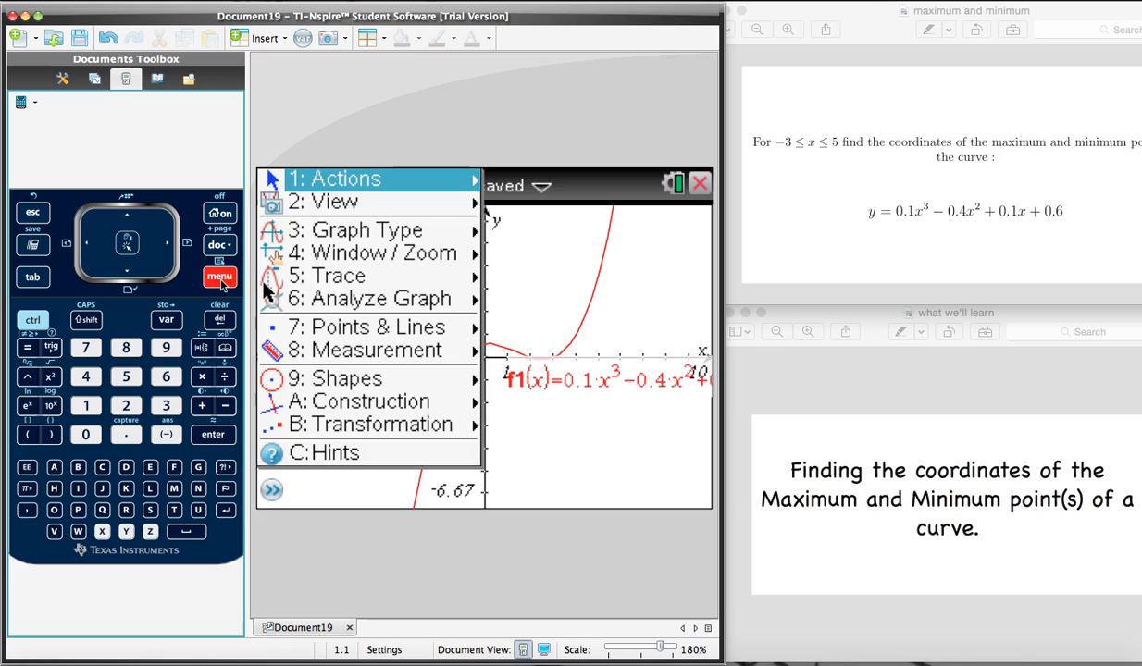
key(Down)
key(Down)
key(Down)
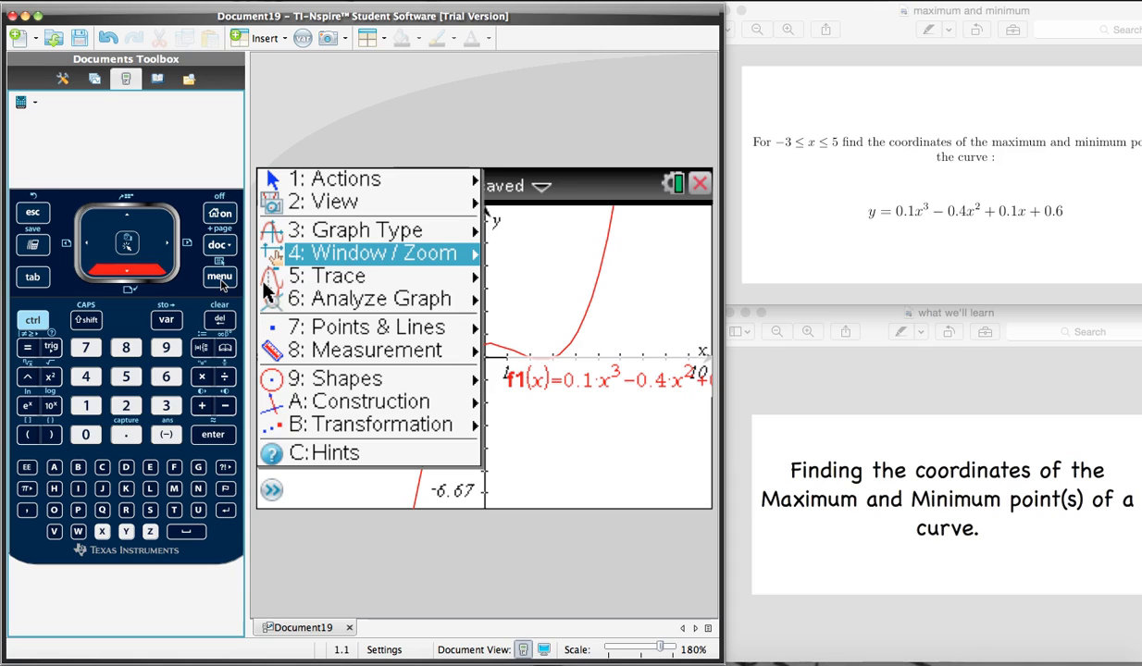
key(Right)
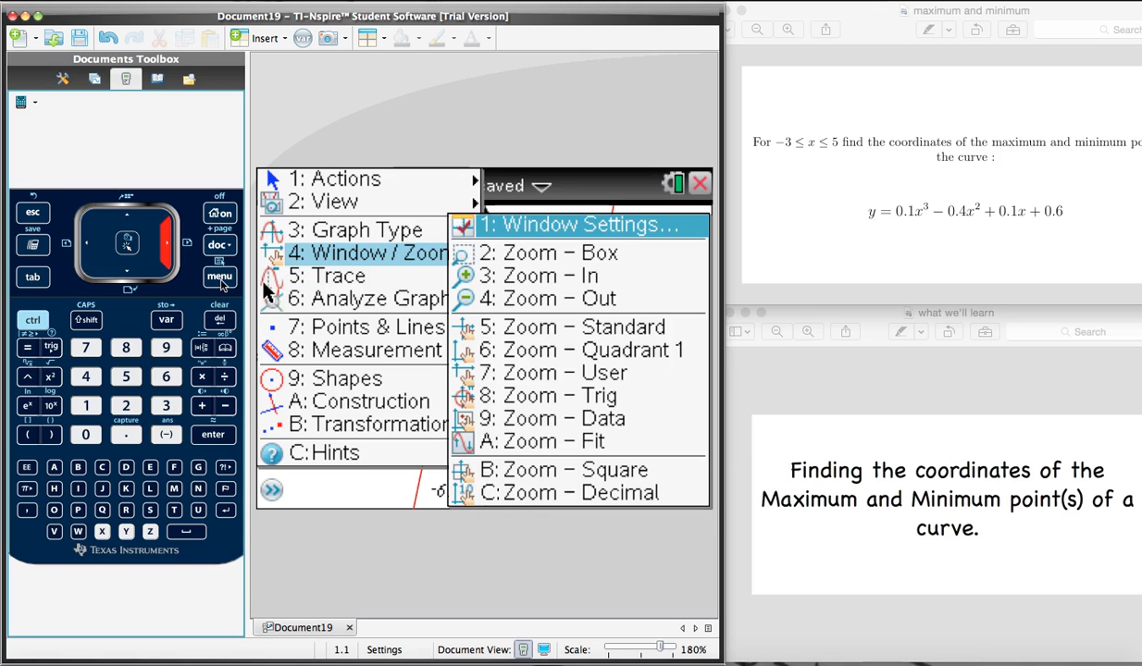
key(Down)
key(Up)
key(Down)
key(Up)
key(Down)
key(Up)
key(Down)
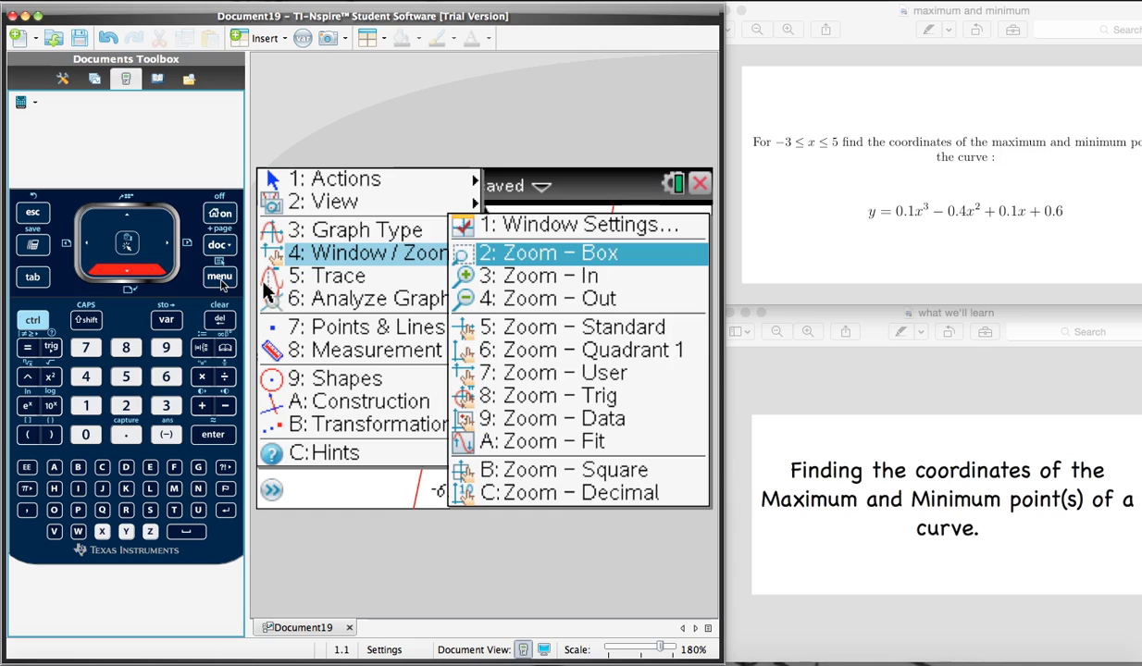
key(Up)
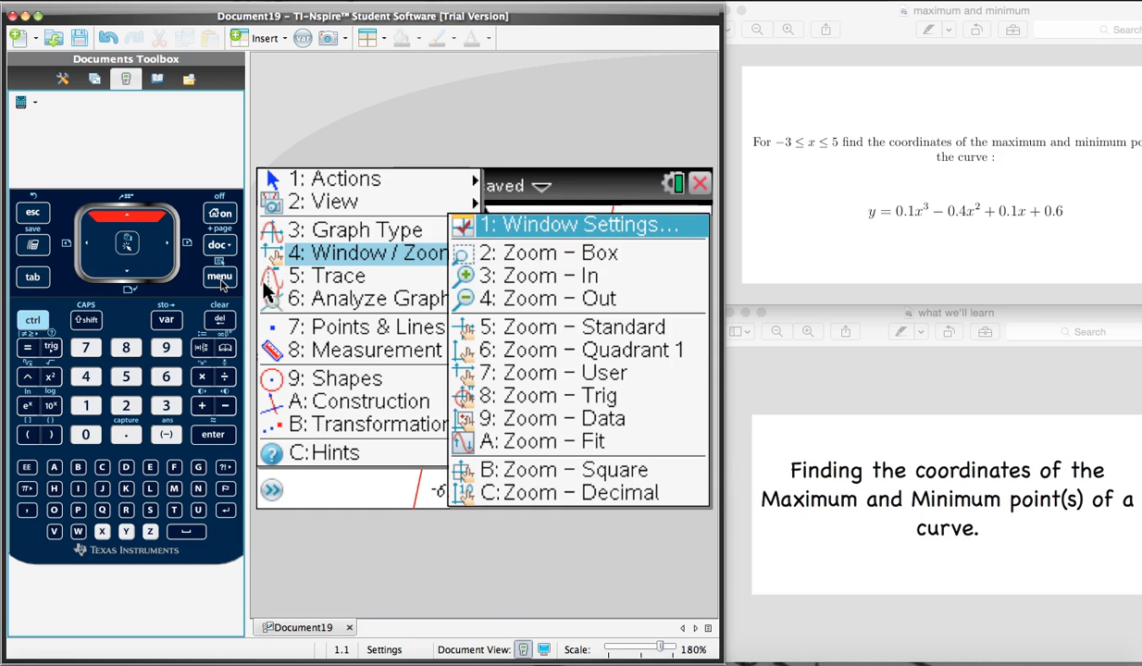
key(Return)
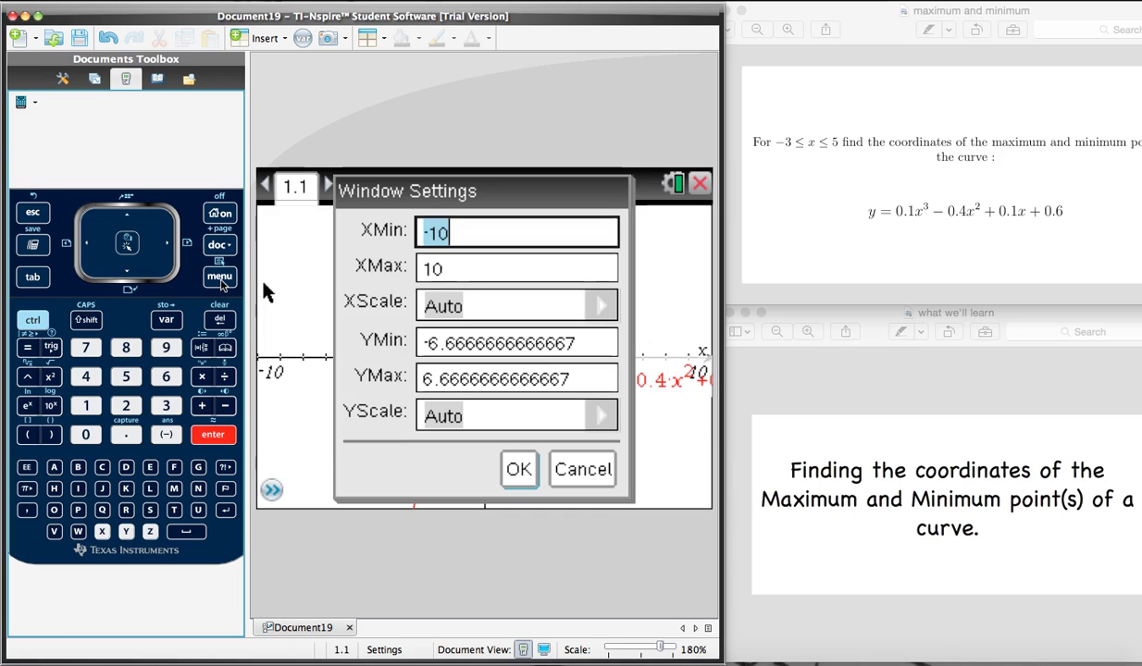
Step: Set XMin to −3.2 and XMax to 5.2 in Window Settings and apply
key(Right)
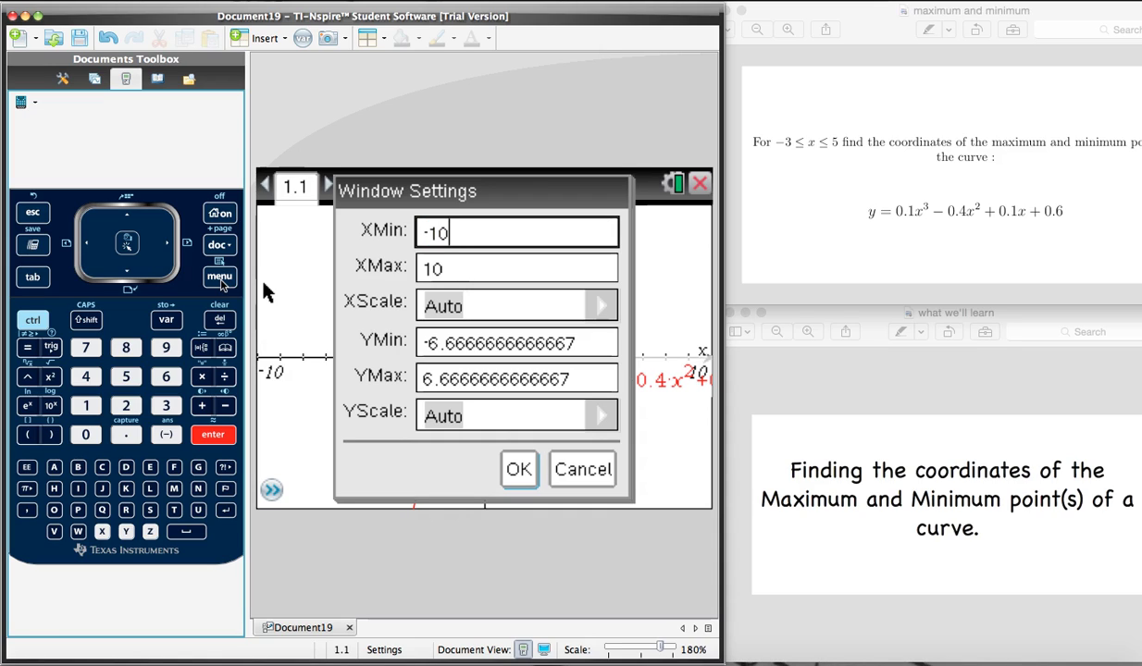
key(BackSpace)
key(BackSpace)
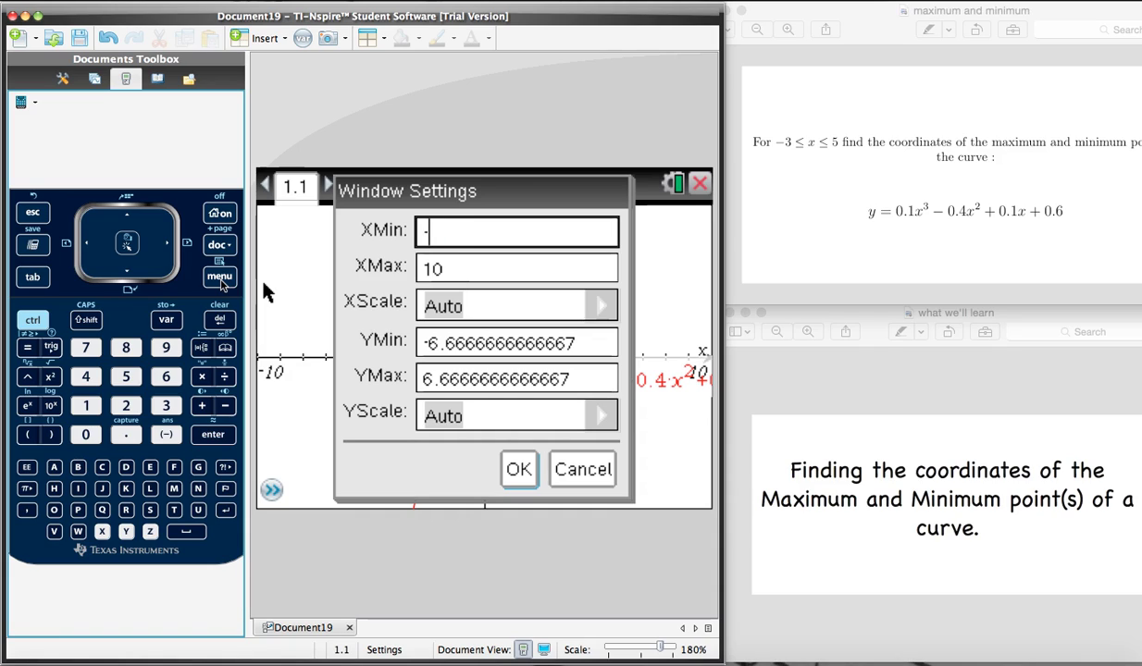
text(3.2)
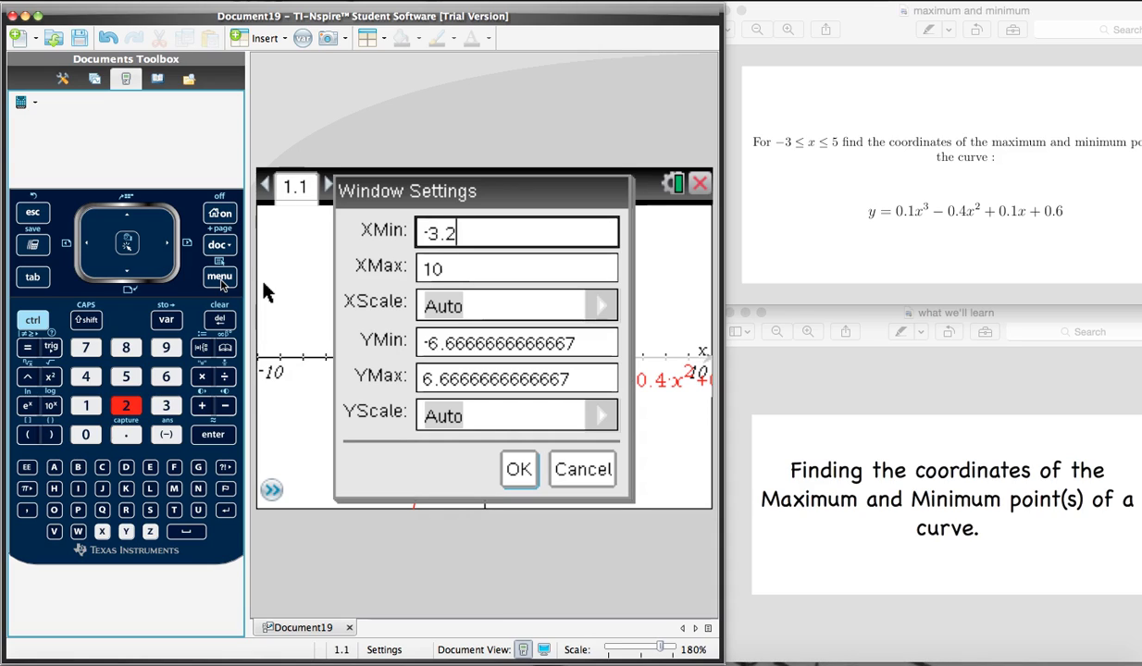
key(Tab)
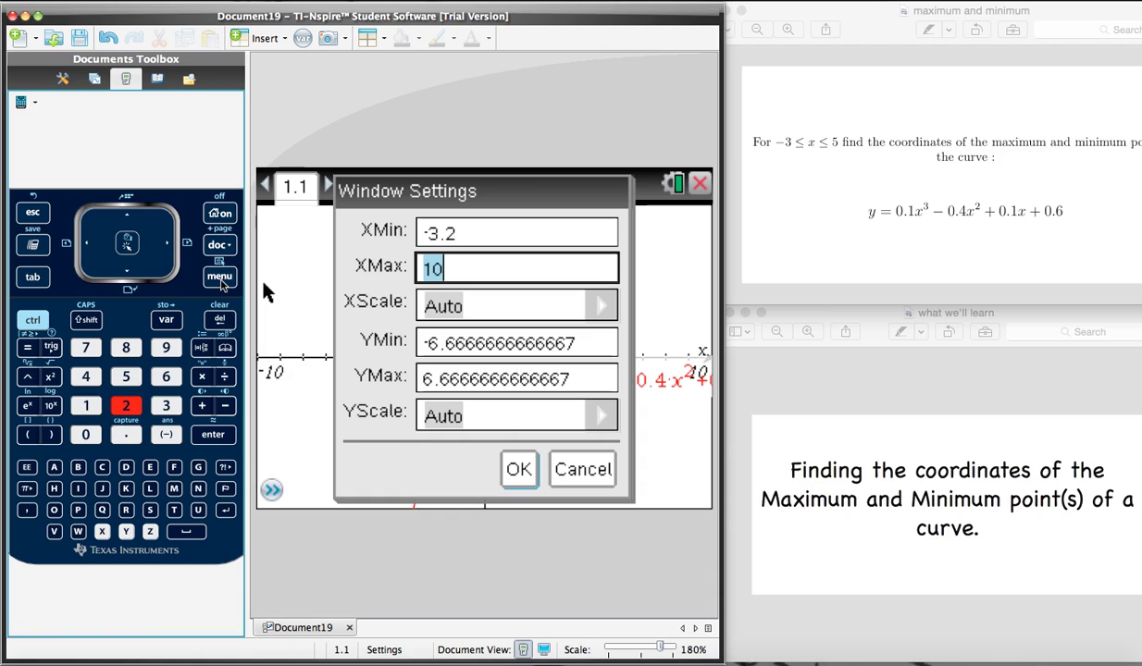
text(5.2)
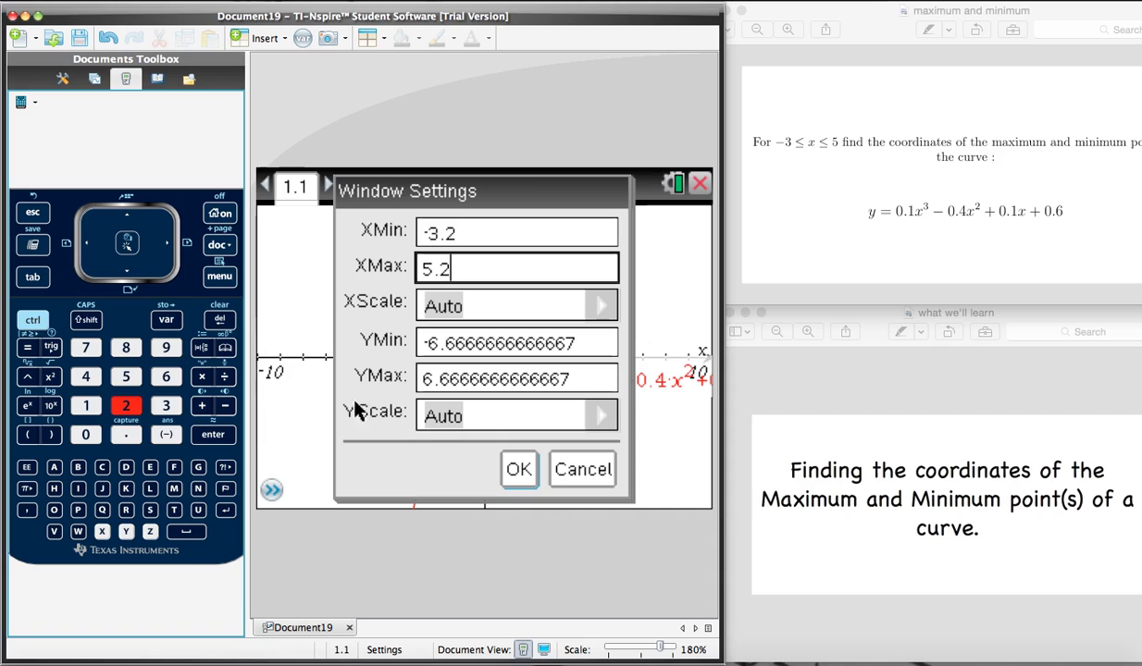
click(518, 470)
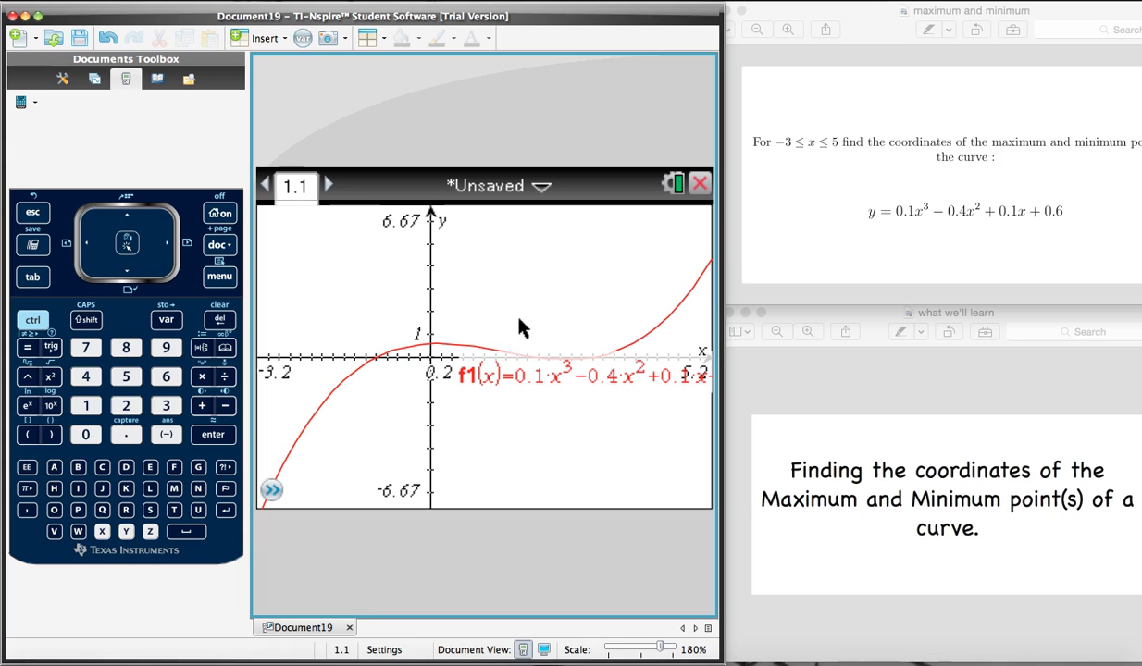
Step: Drag the f1(x) equation label down below the x-axis
drag(533, 378, 518, 463)
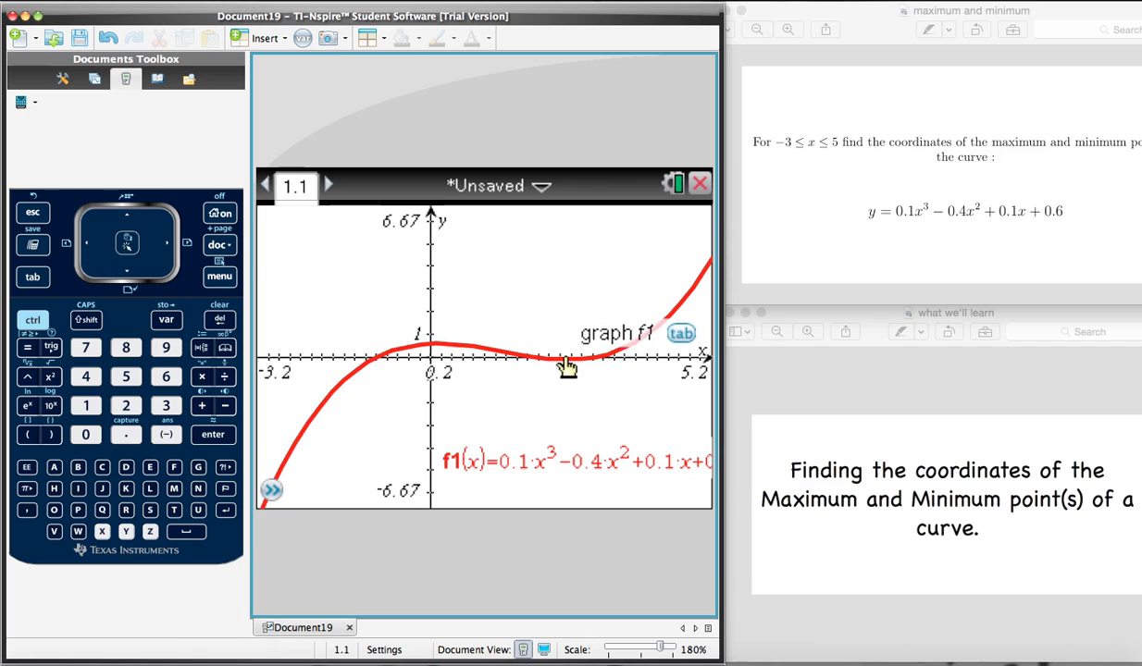
Step: Use Analyze Graph > Maximum with bounds either side of the peak to label (−0.131, 0.606)
click(220, 277)
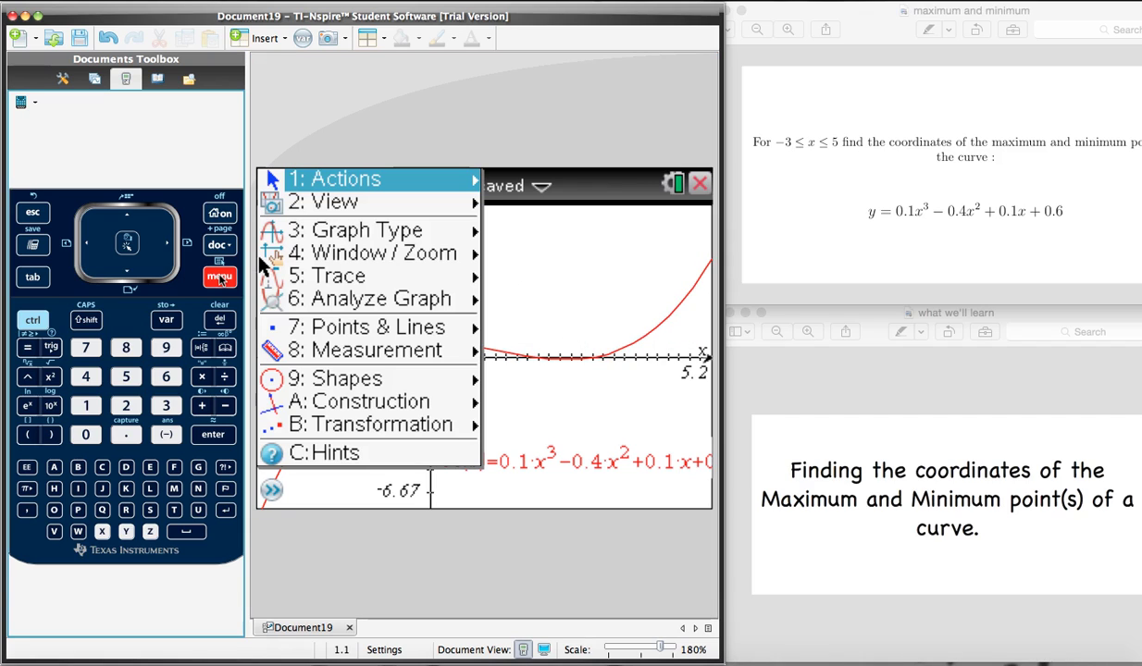
key(Down)
key(Down)
key(Down)
key(Down)
key(Down)
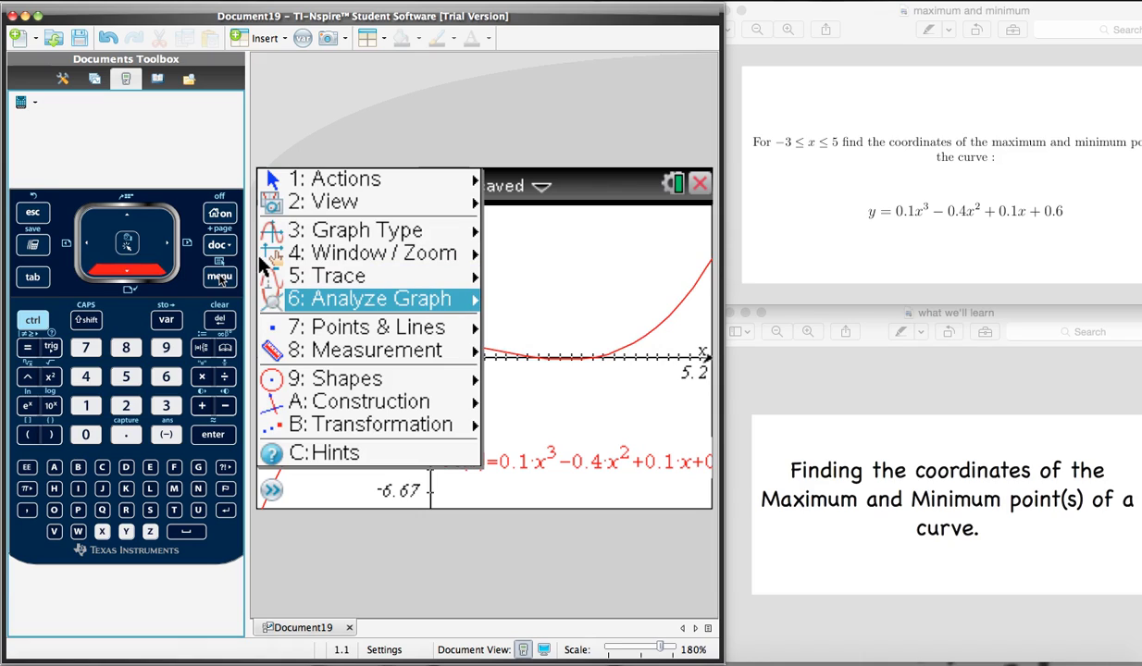
key(Right)
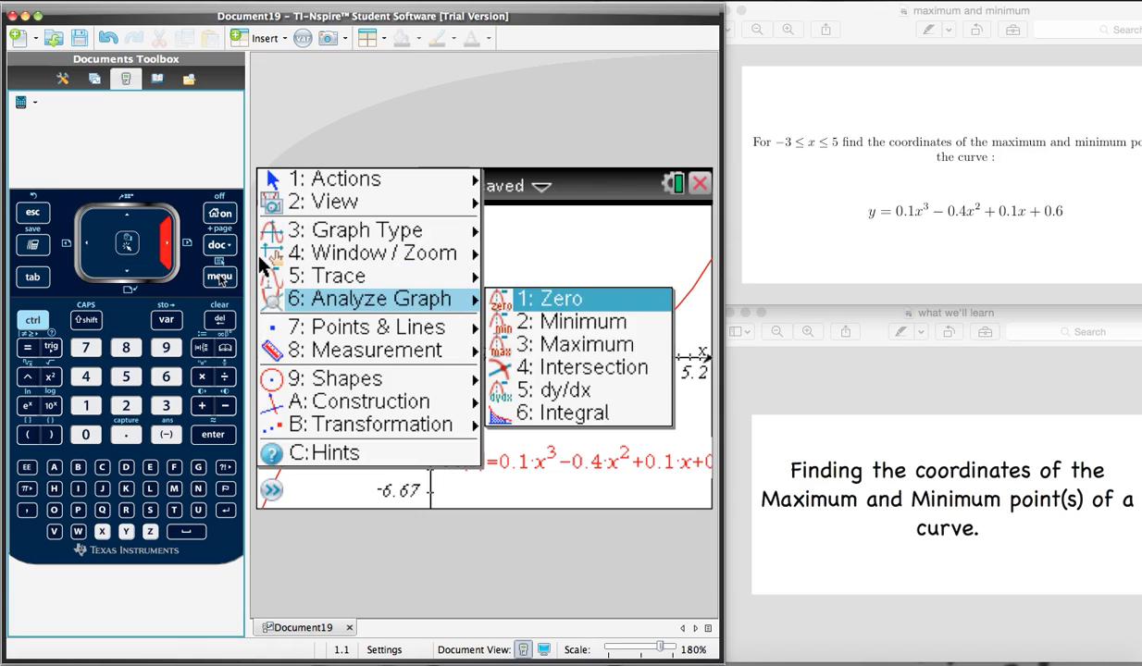
key(Down)
key(Down)
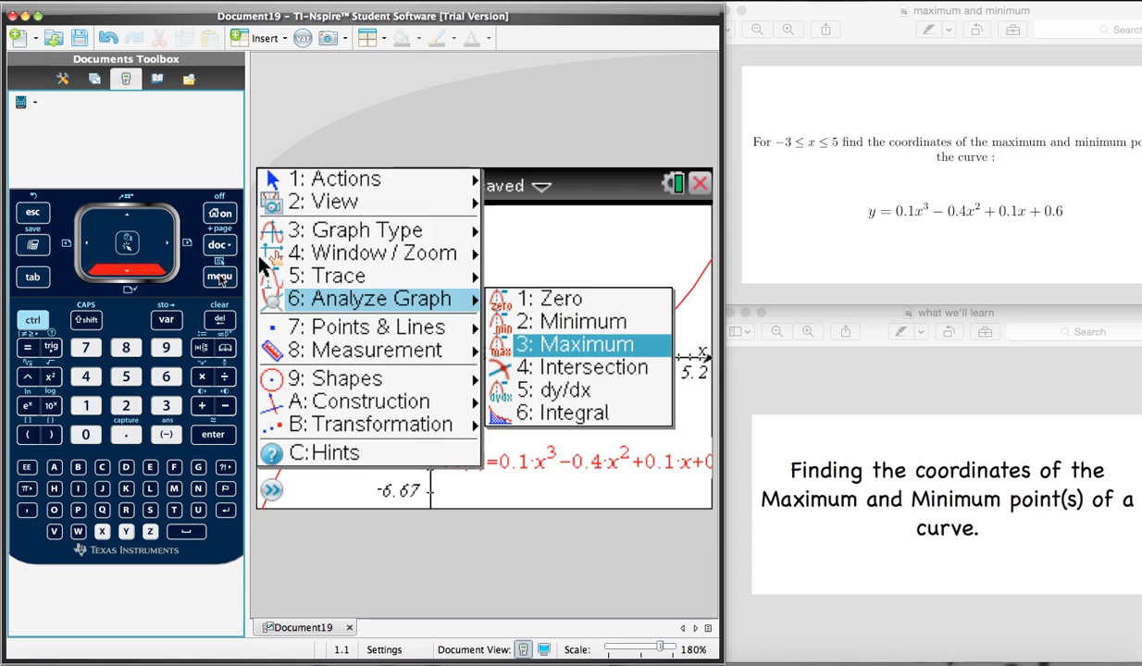
key(Up)
key(Up)
key(Down)
key(Down)
key(Up)
key(Down)
key(Return)
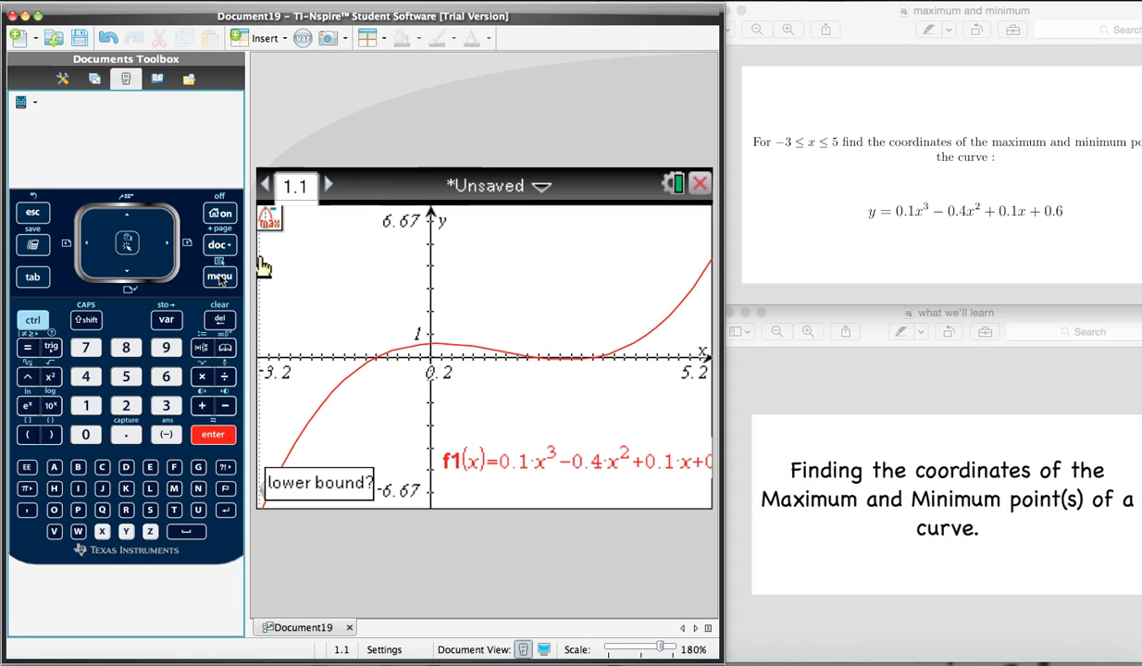
click(359, 339)
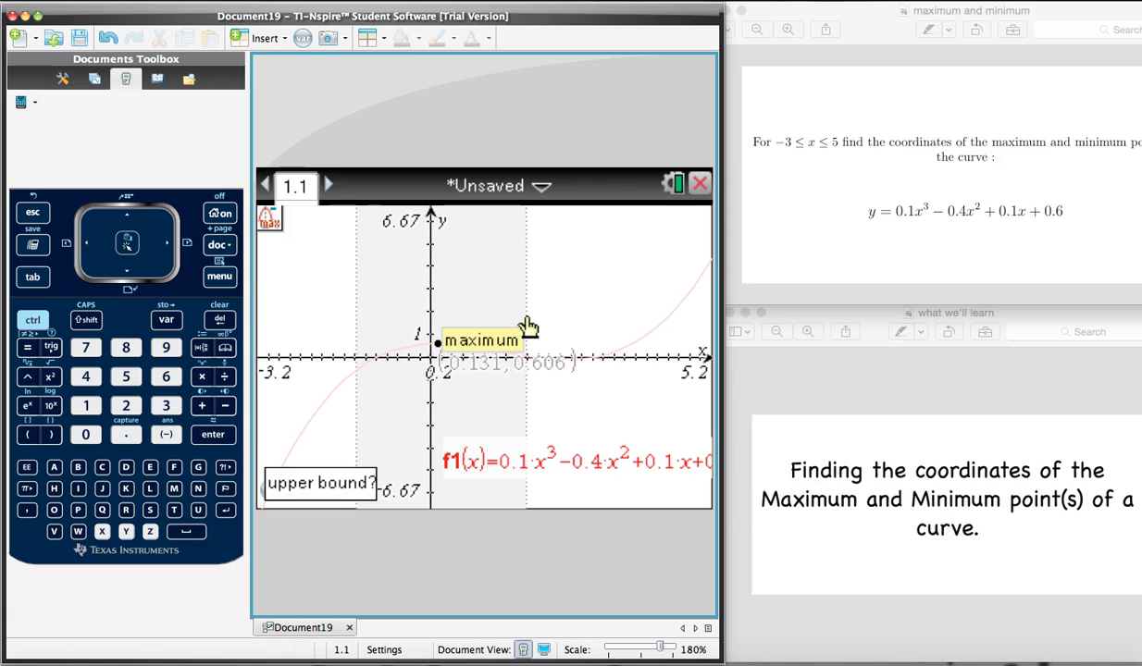
click(528, 326)
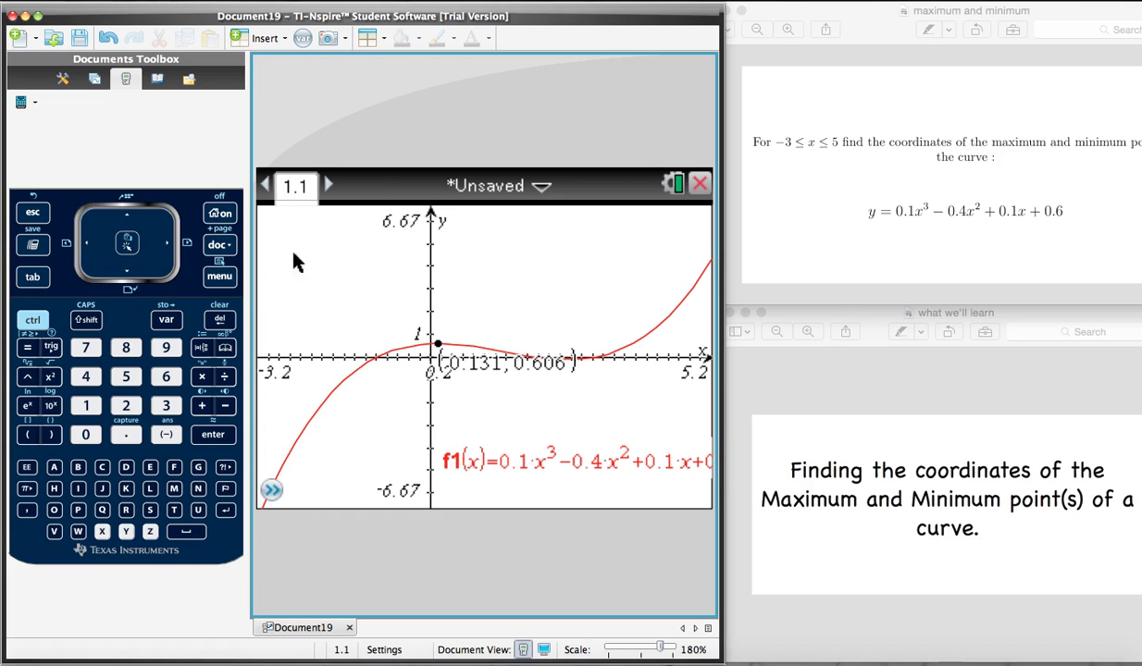
Step: Use Analyze Graph > Minimum with bounds either side of the trough to label (2.54, −0.088)
click(220, 277)
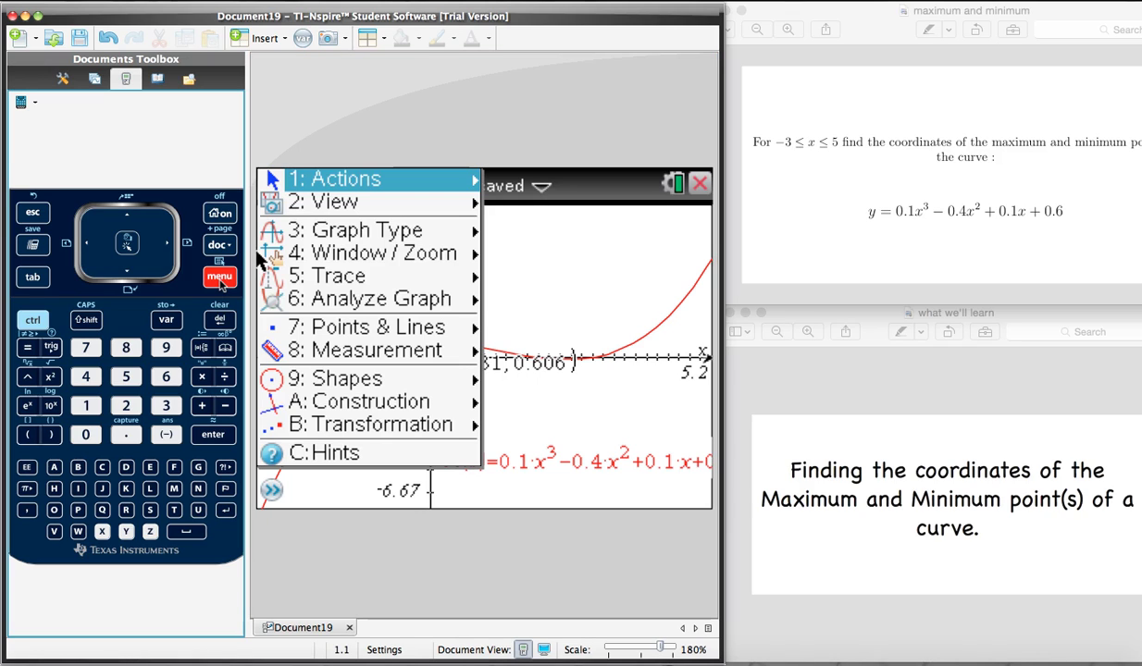
key(Down)
key(Down)
key(Down)
key(Down)
key(Down)
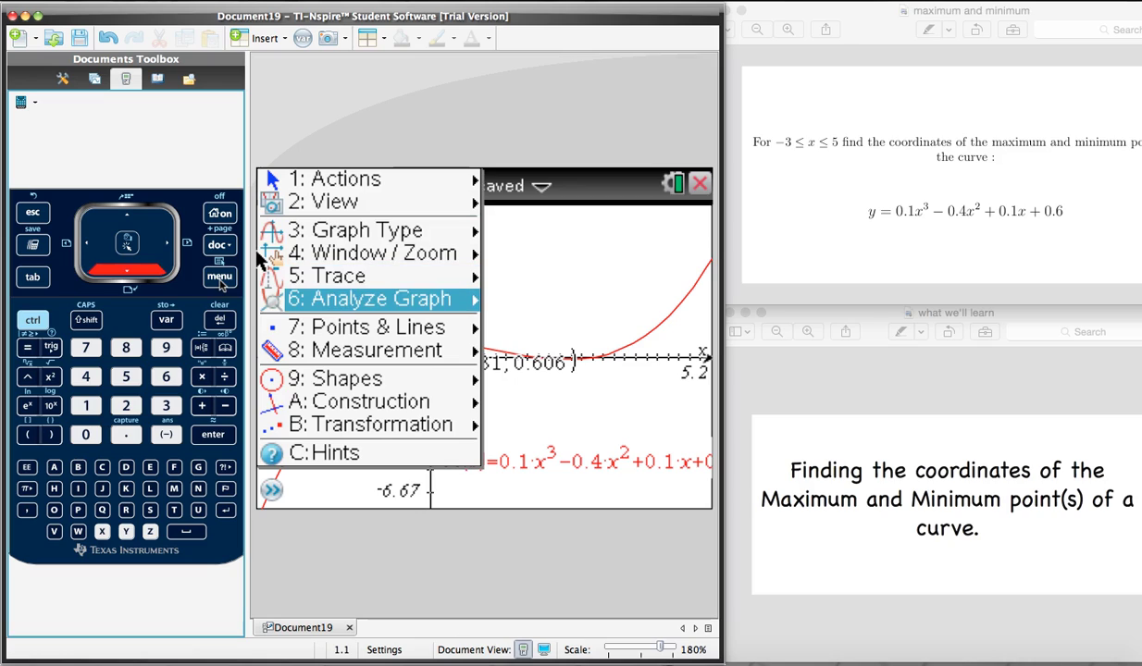
key(Right)
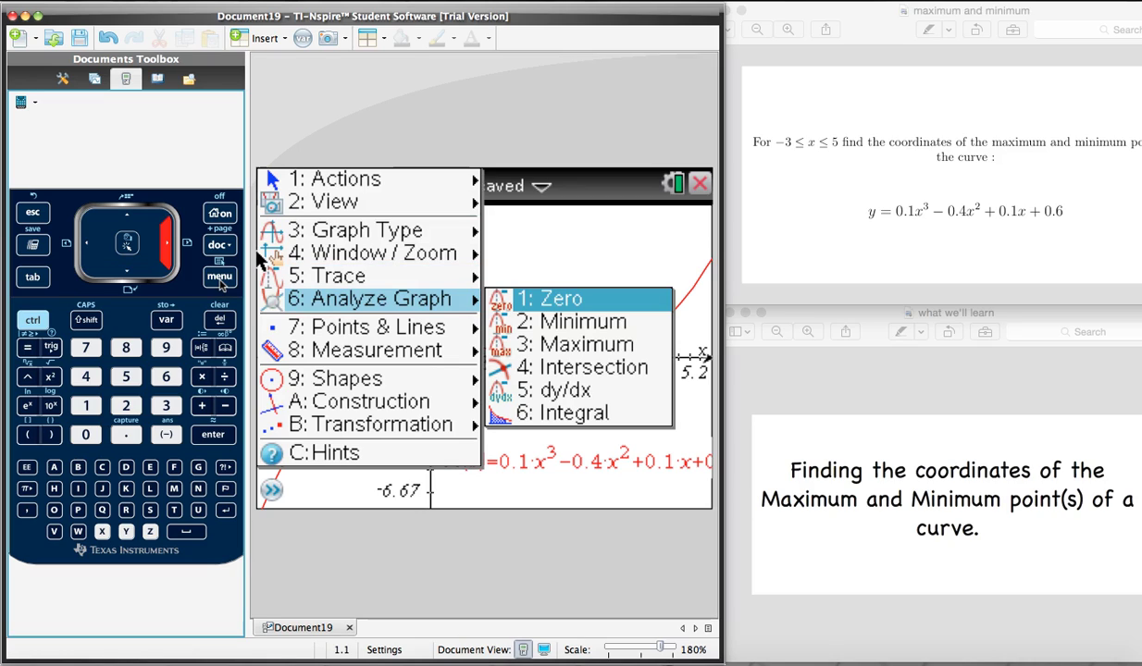
key(Down)
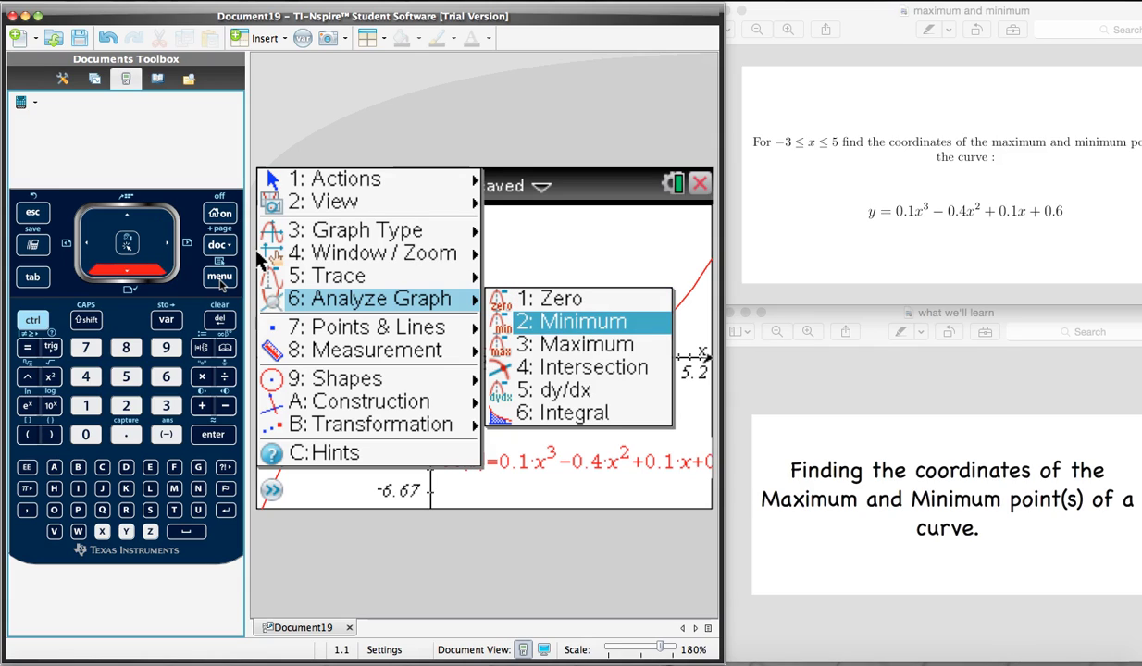
key(Return)
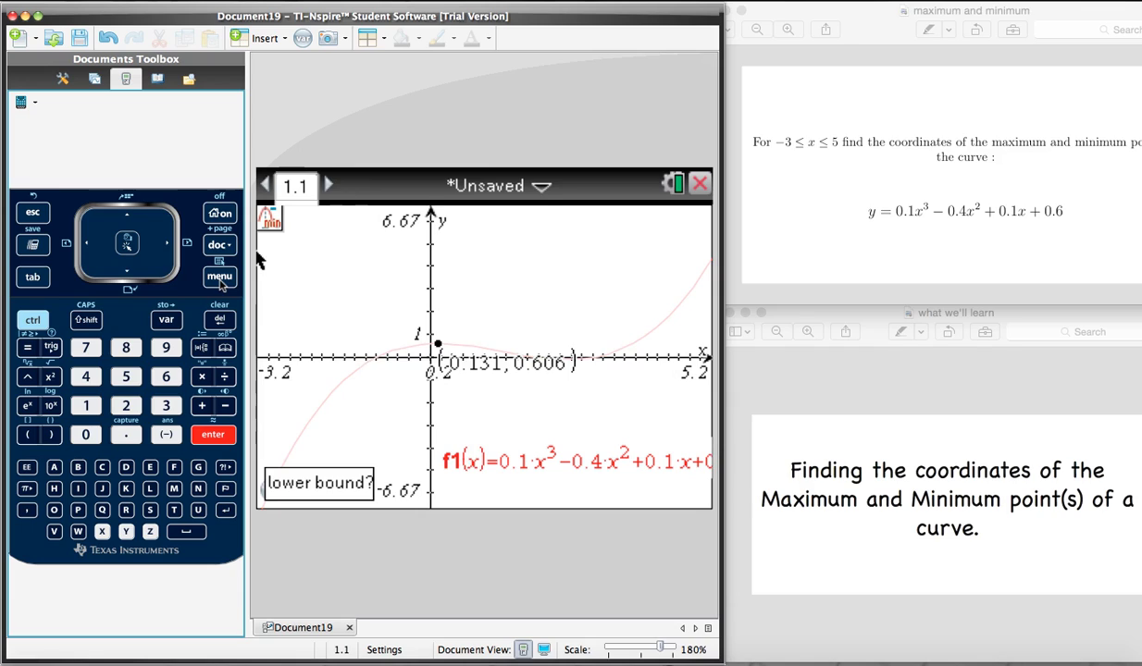
click(501, 331)
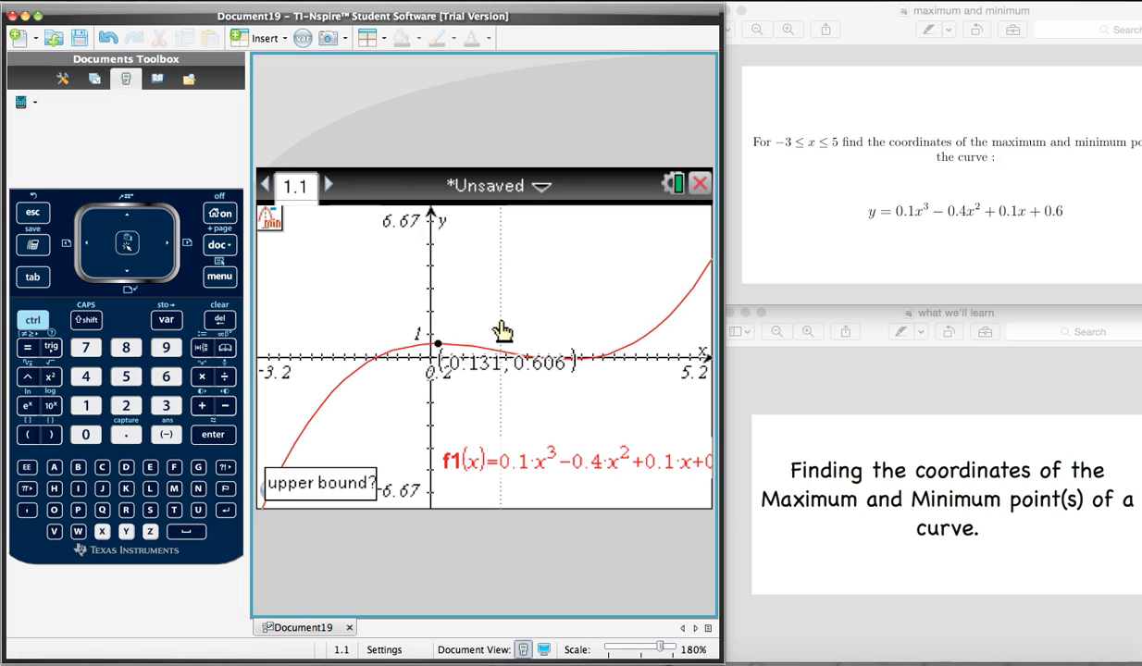
click(668, 309)
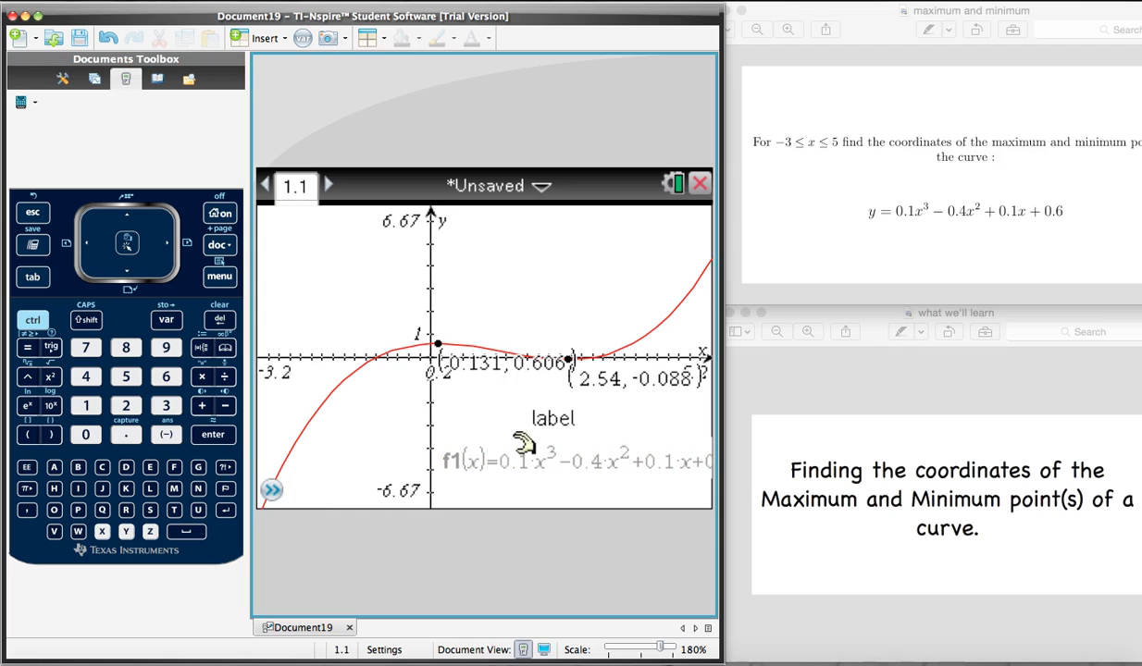